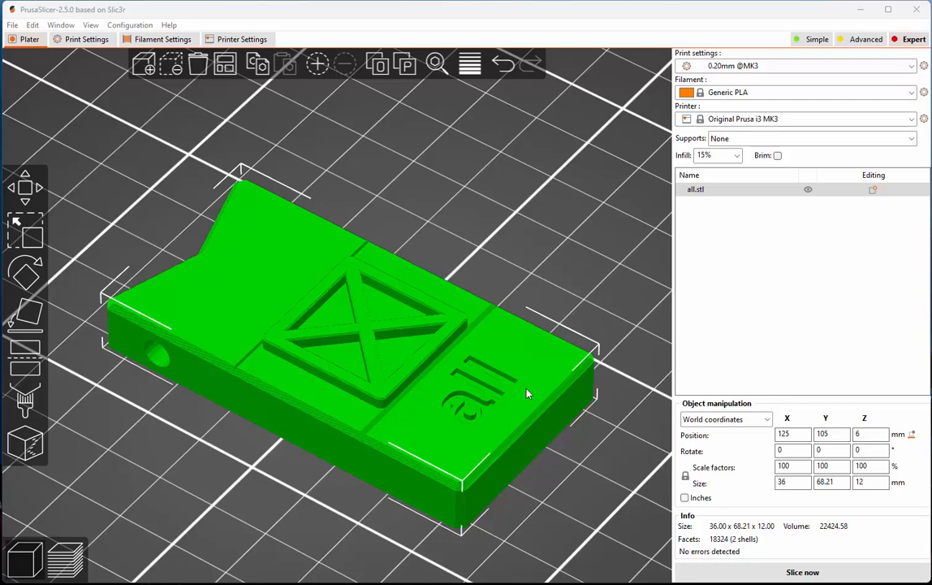
Slice all.stl and hide the legend with estimated printing times in the layer preview.
{"action": "left_click", "coordinate": [766, 574]}
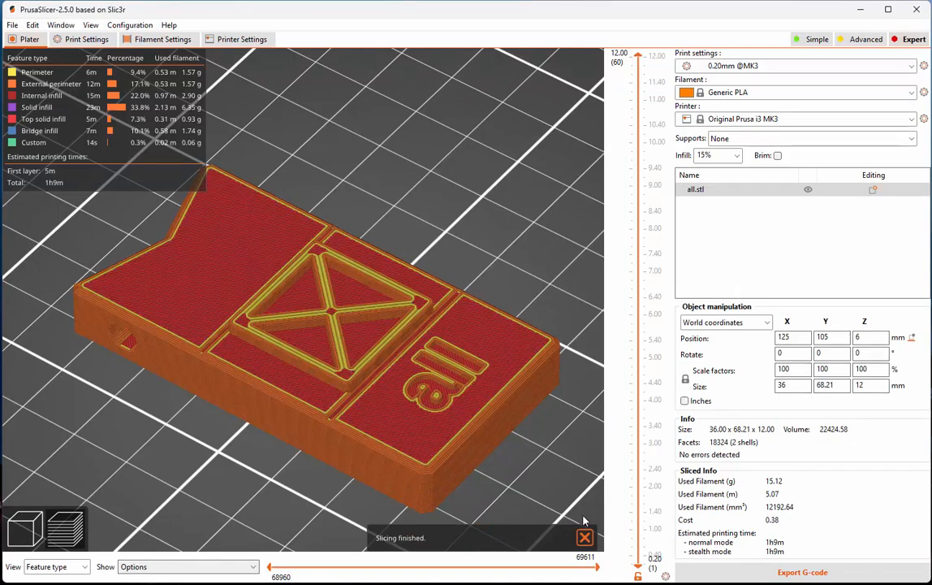
{"action": "left_click", "coordinate": [85, 567]}
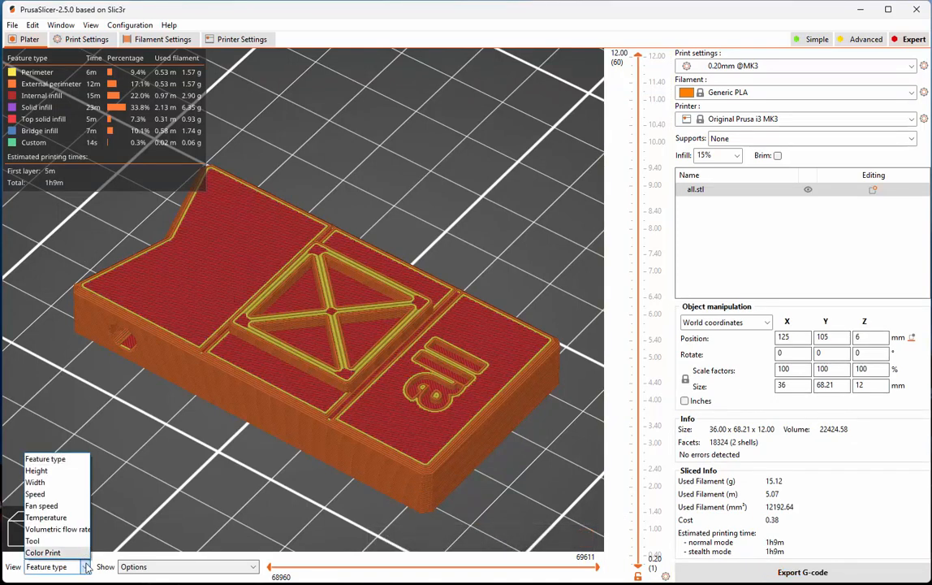
{"action": "left_click", "coordinate": [253, 571]}
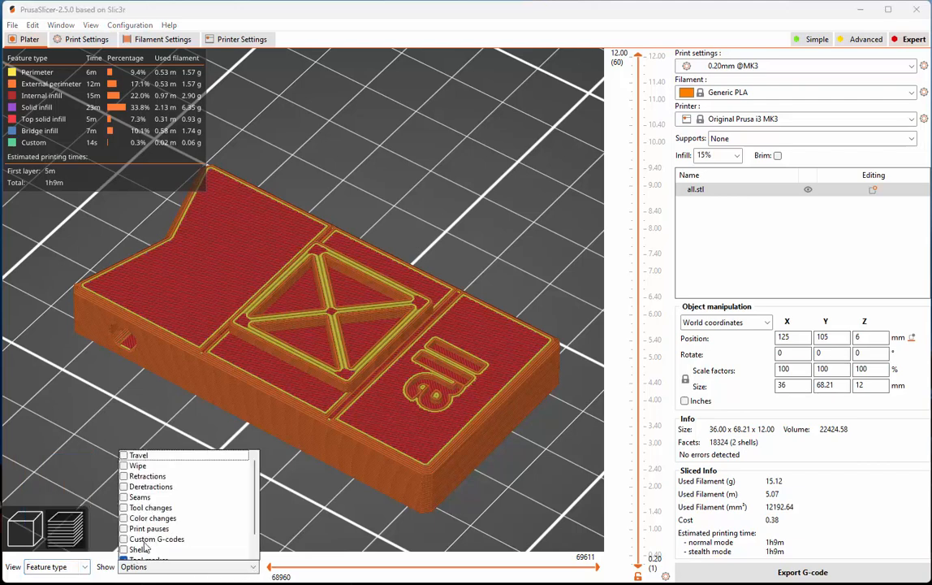
{"action": "scroll", "coordinate": [122, 544], "scroll_direction": "down", "scroll_amount": 1}
{"action": "left_click", "coordinate": [124, 549]}
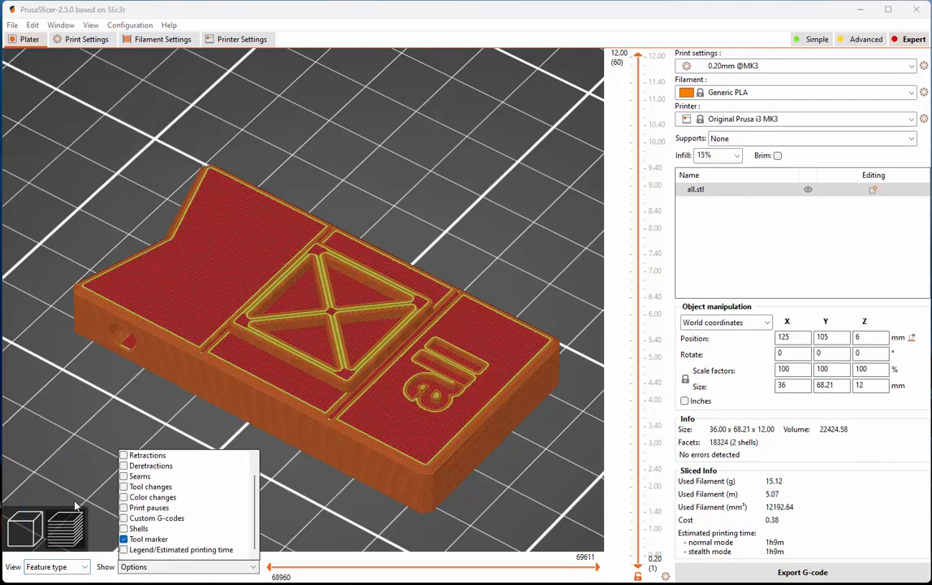
{"action": "left_click", "coordinate": [52, 461]}
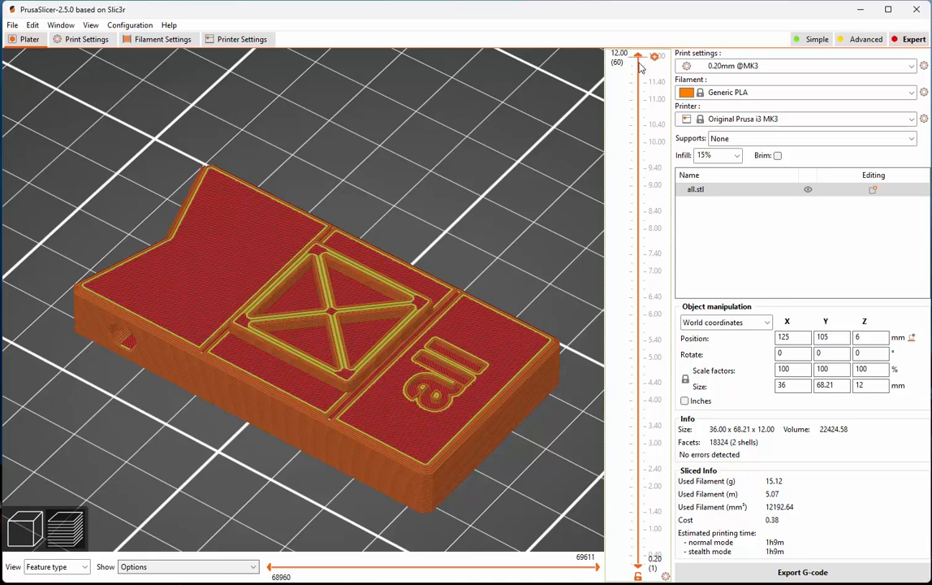
Add a color change to white at the 10.20 mm layer, where the raised crossed square begins.
{"action": "left_click_drag", "start_coordinate": [639, 57], "coordinate": [648, 137]}
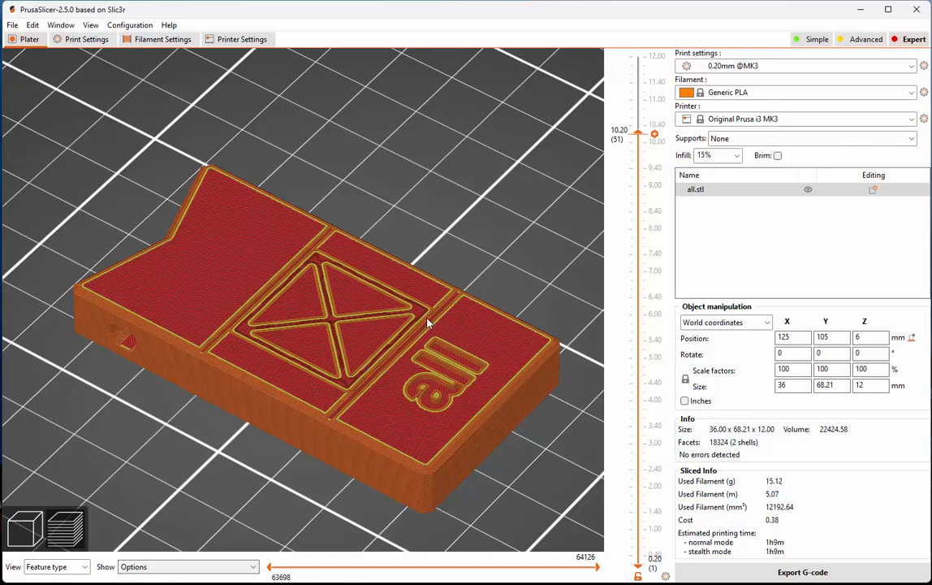
{"action": "right_click", "coordinate": [655, 136]}
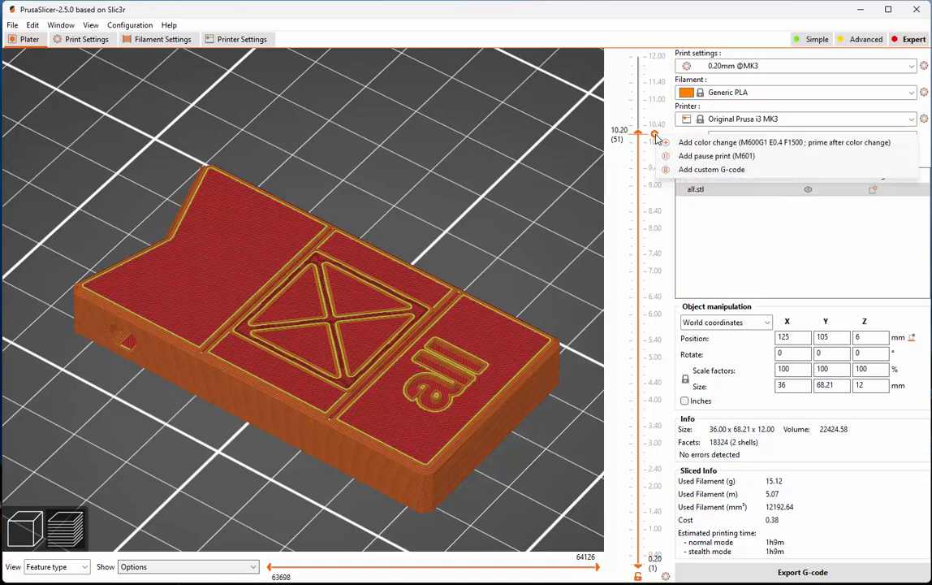
{"action": "left_click", "coordinate": [697, 144]}
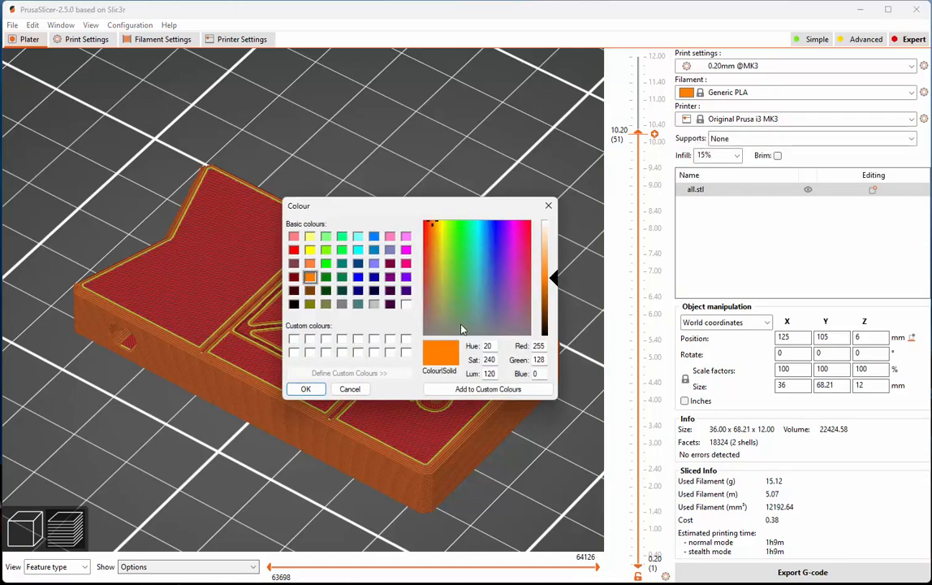
{"action": "left_click", "coordinate": [406, 304]}
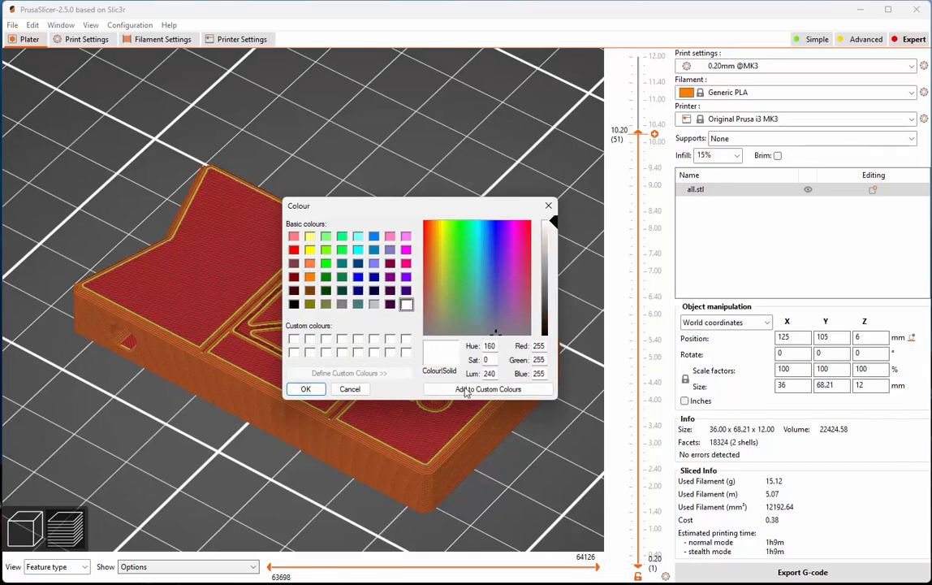
{"action": "left_click", "coordinate": [305, 389]}
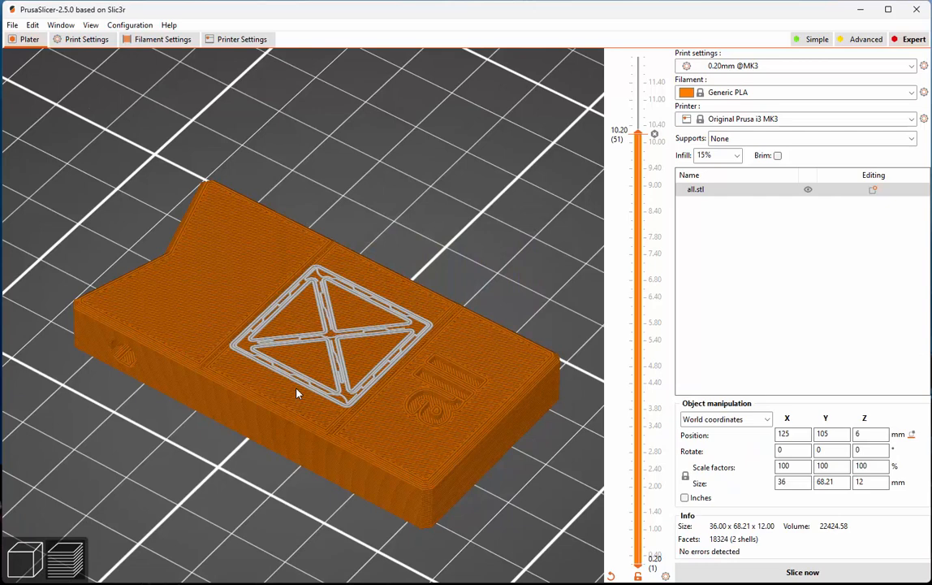
Add a color change back to orange at the 9.20 mm layer, above the floor of the recessed text.
{"action": "left_click_drag", "start_coordinate": [638, 133], "coordinate": [638, 55]}
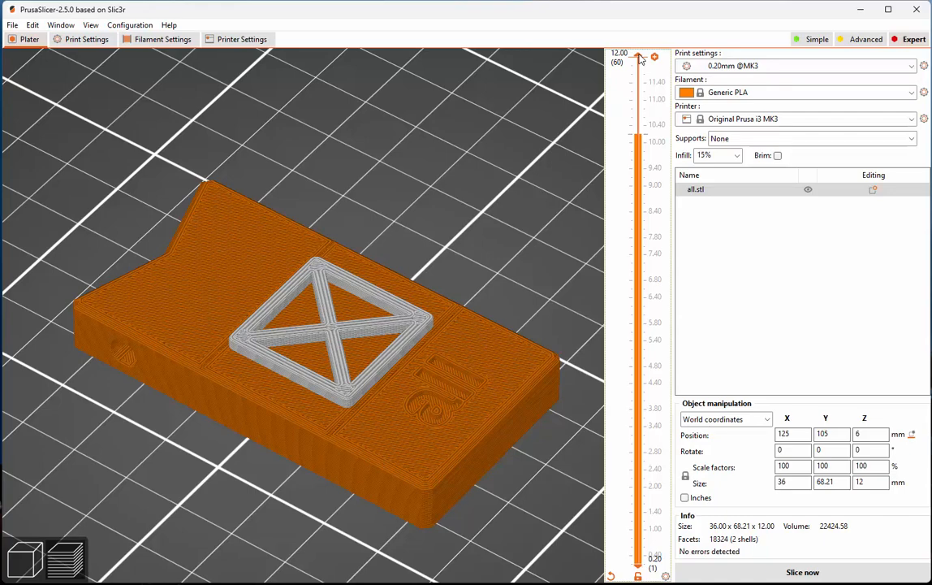
{"action": "left_click_drag", "start_coordinate": [641, 59], "coordinate": [638, 177]}
{"action": "scroll", "coordinate": [435, 436], "scroll_direction": "up", "scroll_amount": 4}
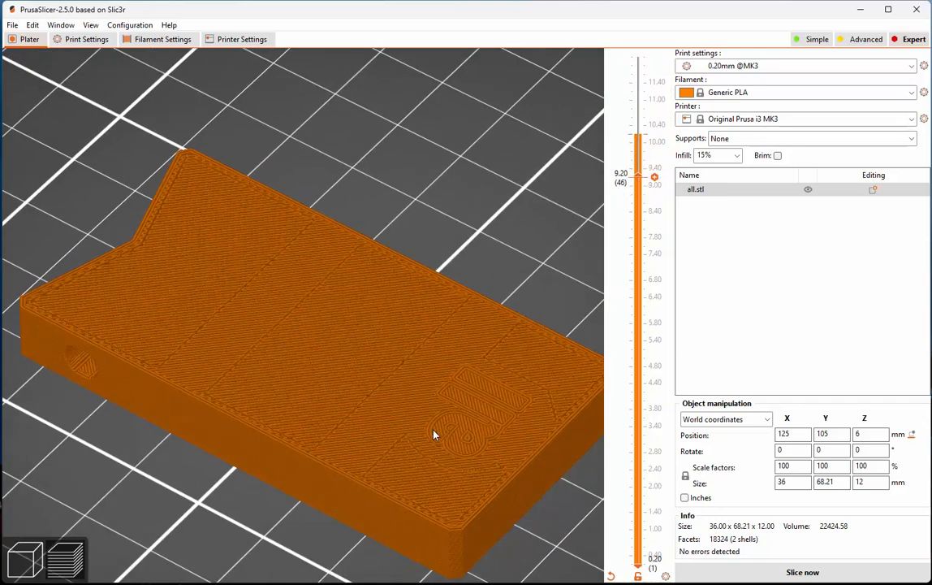
{"action": "middle_click_drag", "start_coordinate": [444, 437], "coordinate": [272, 280]}
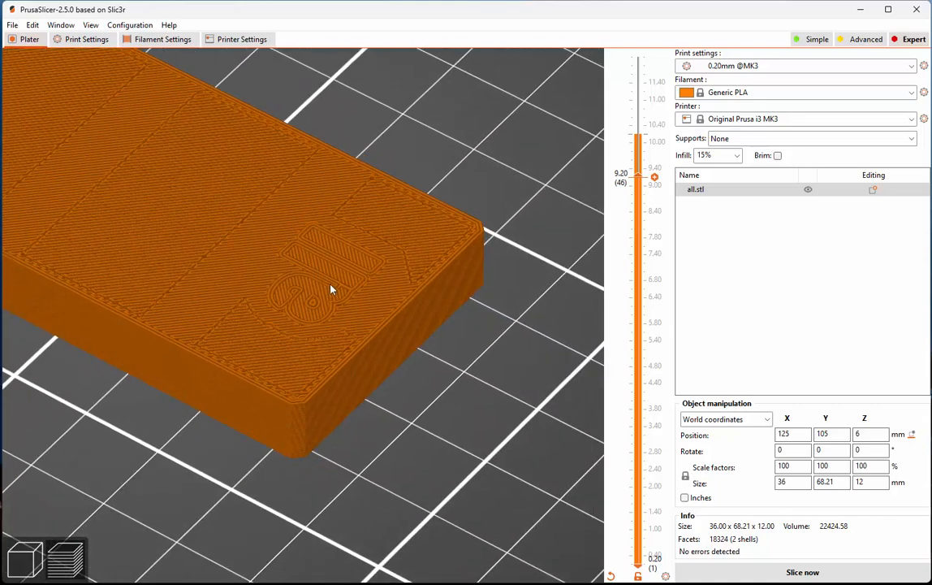
{"action": "scroll", "coordinate": [330, 285], "scroll_direction": "up", "scroll_amount": 2}
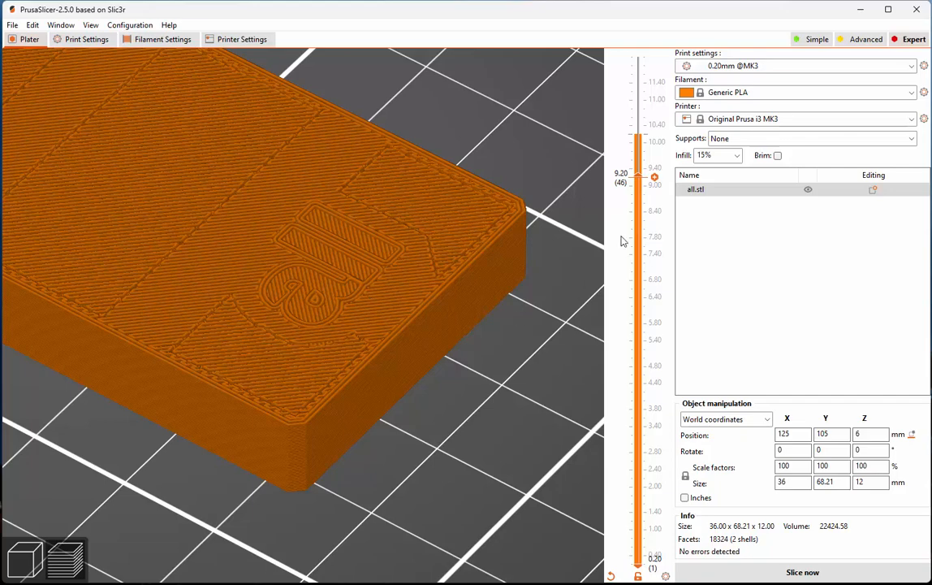
{"action": "right_click", "coordinate": [656, 179]}
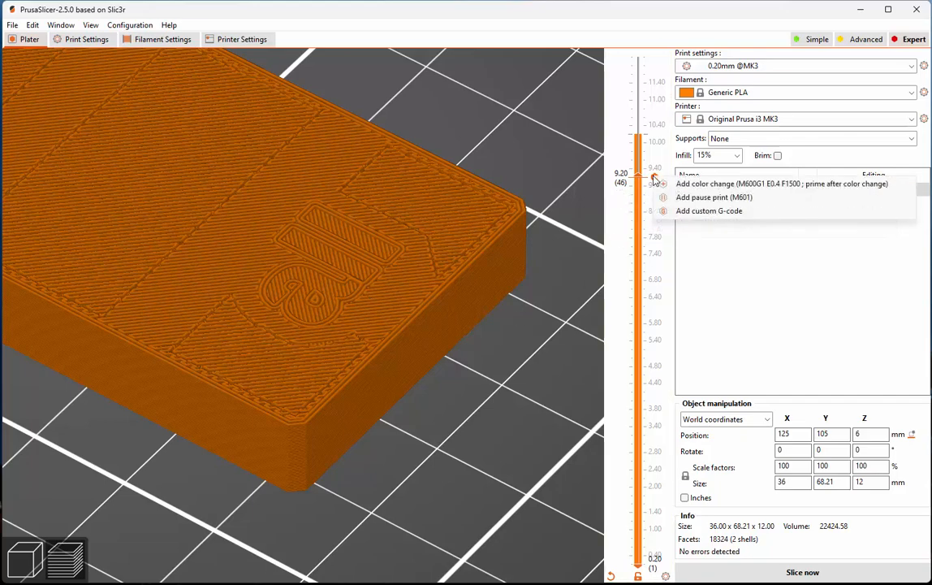
{"action": "left_click", "coordinate": [618, 168]}
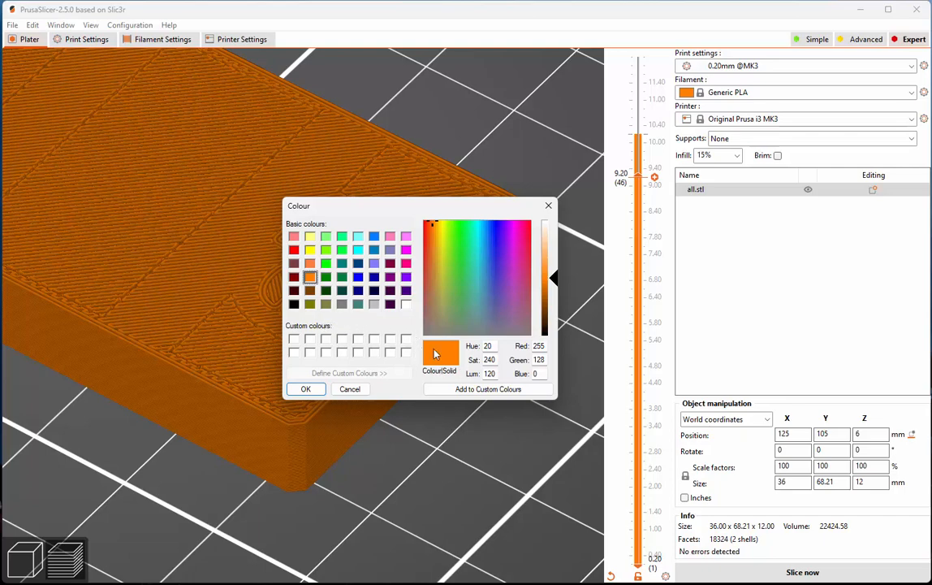
{"action": "left_click", "coordinate": [305, 389]}
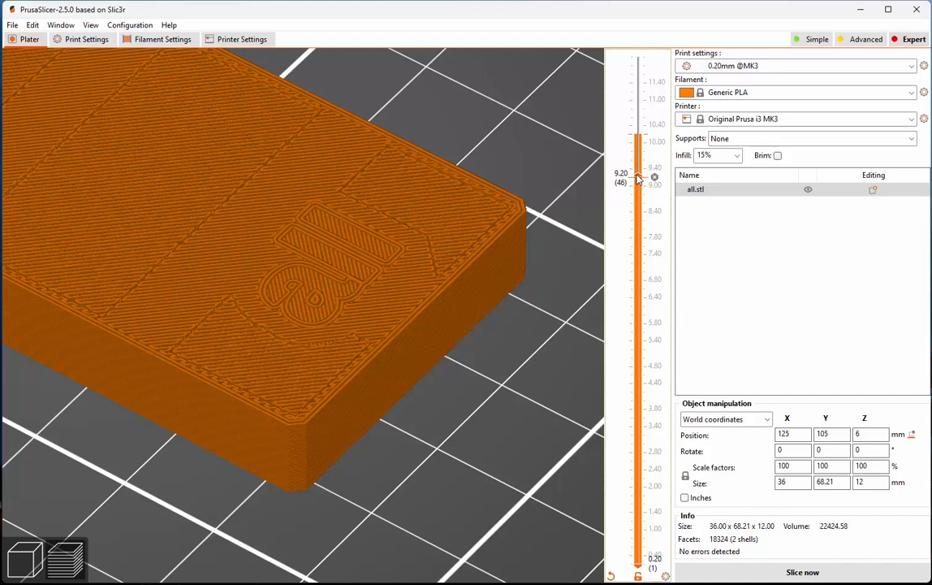
Add a color change to white at the 8.20 mm layer, beneath the recessed text.
{"action": "left_click_drag", "start_coordinate": [638, 178], "coordinate": [640, 224]}
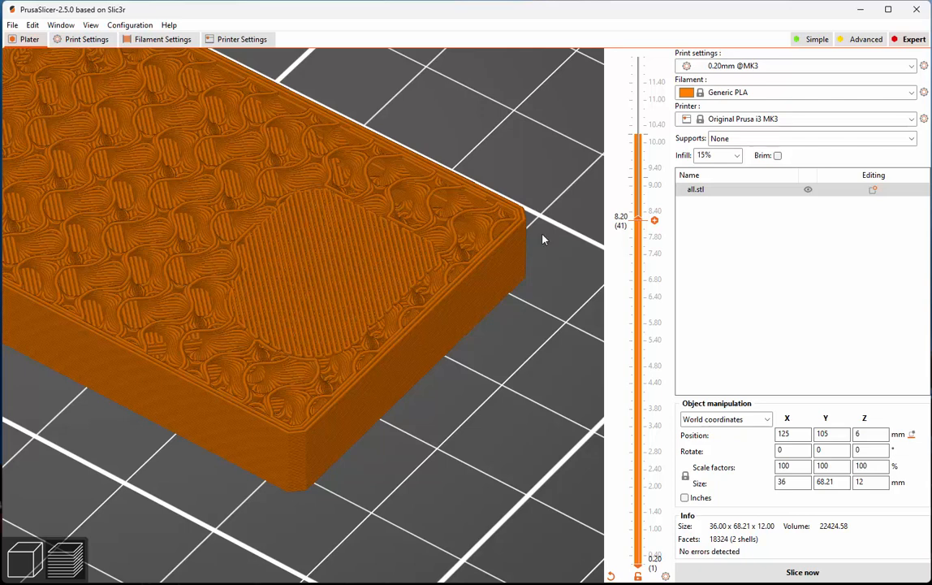
{"action": "right_click", "coordinate": [655, 221]}
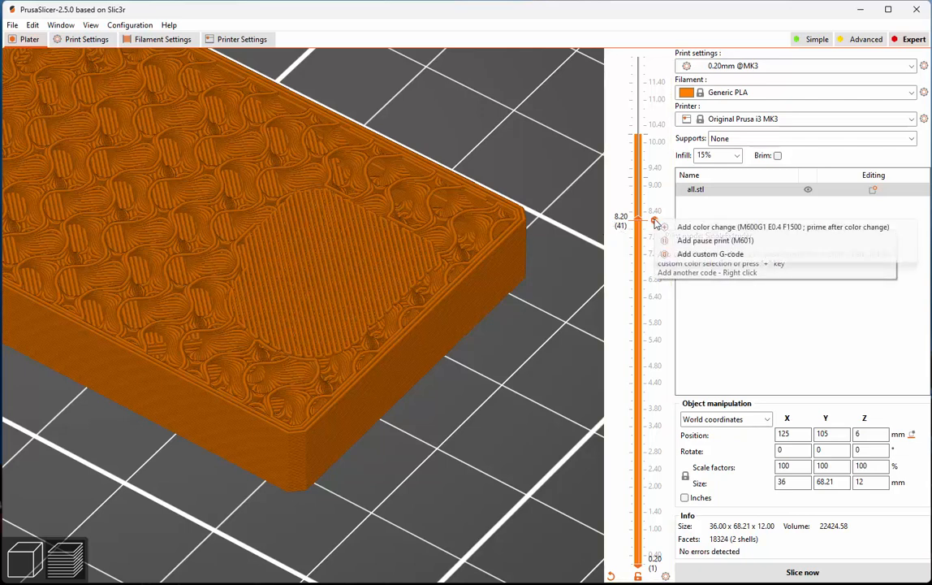
{"action": "left_click", "coordinate": [690, 228]}
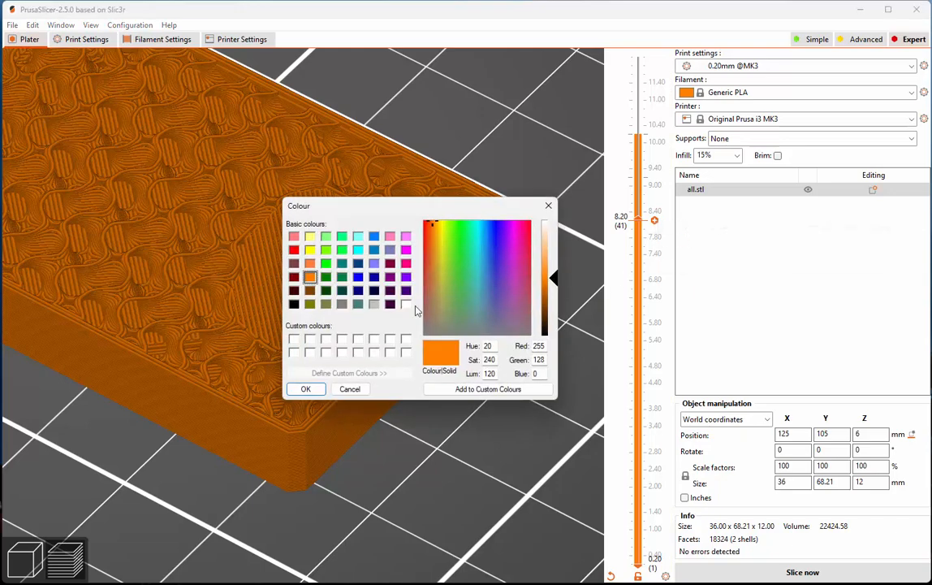
{"action": "left_click", "coordinate": [406, 305]}
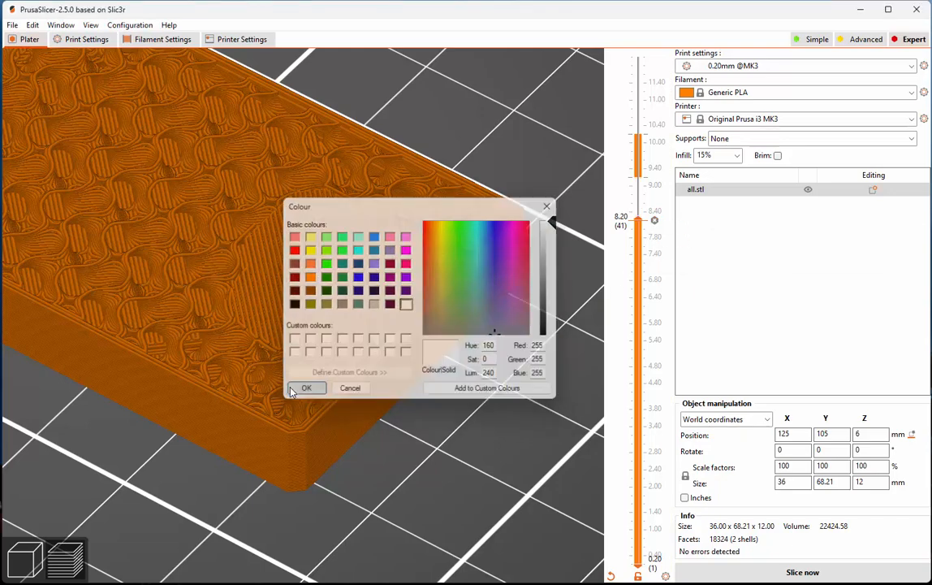
{"action": "left_click", "coordinate": [292, 389]}
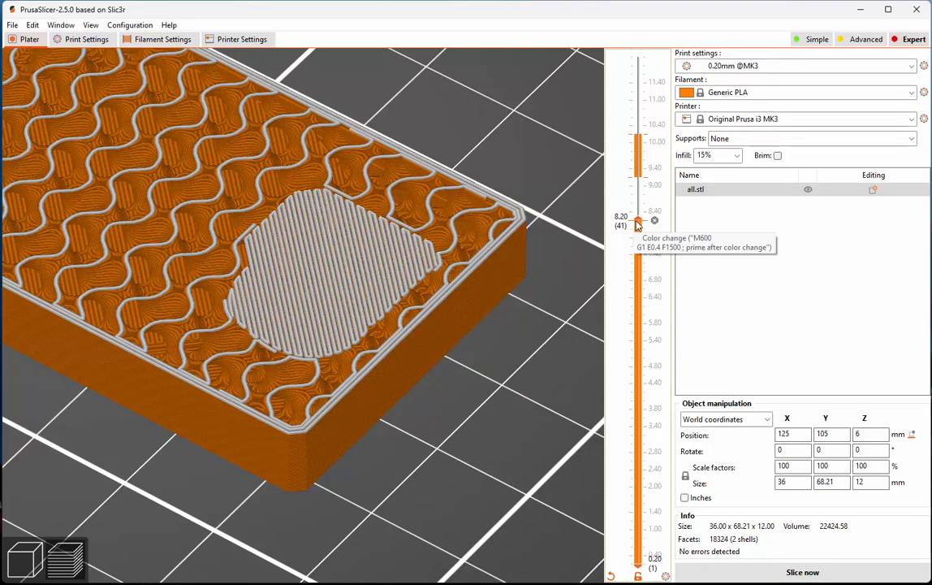
Add a pause print at the 5.20 mm layer, over the round cavity, with the message "Place bearings in slots and resume printing".
{"action": "left_click_drag", "start_coordinate": [638, 221], "coordinate": [638, 164]}
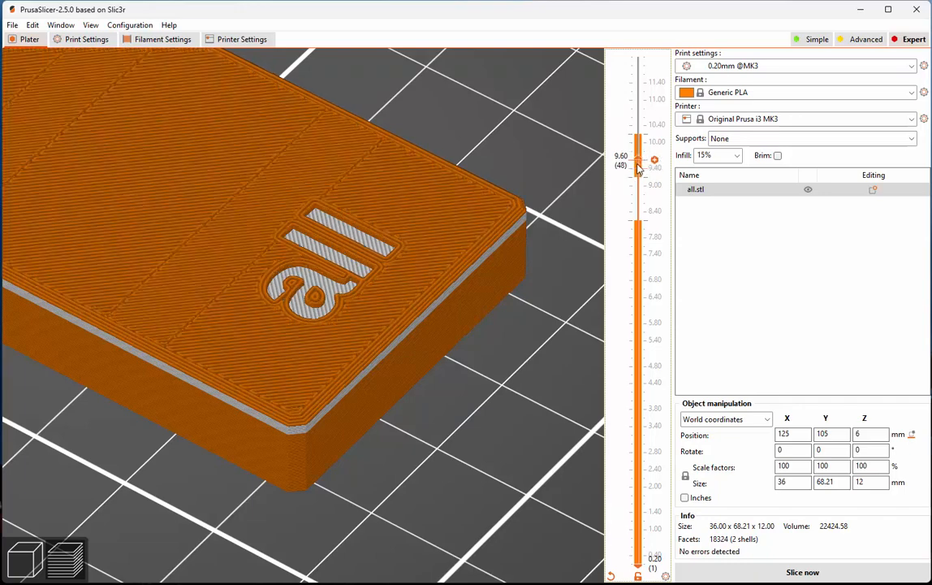
{"action": "left_click_drag", "start_coordinate": [638, 168], "coordinate": [645, 36]}
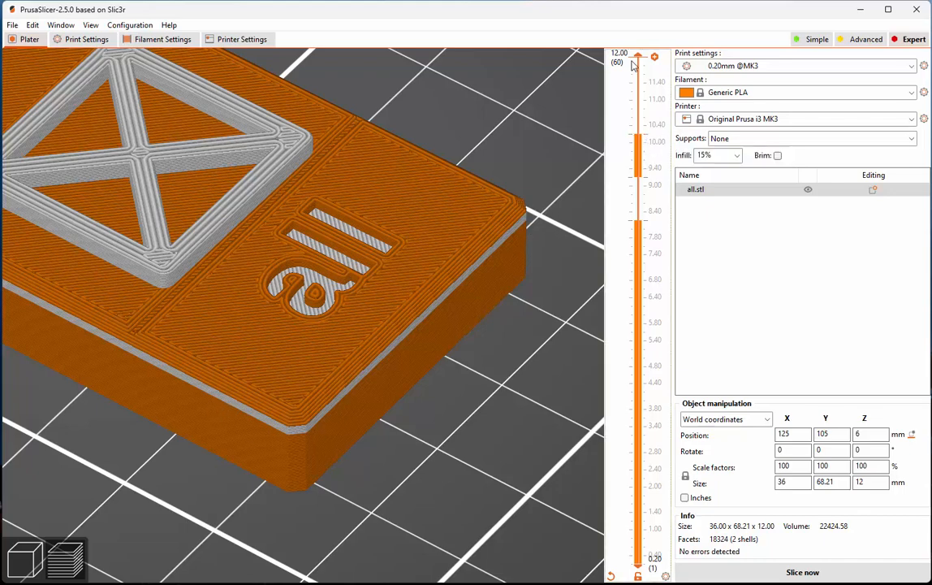
{"action": "left_click_drag", "start_coordinate": [636, 59], "coordinate": [641, 367]}
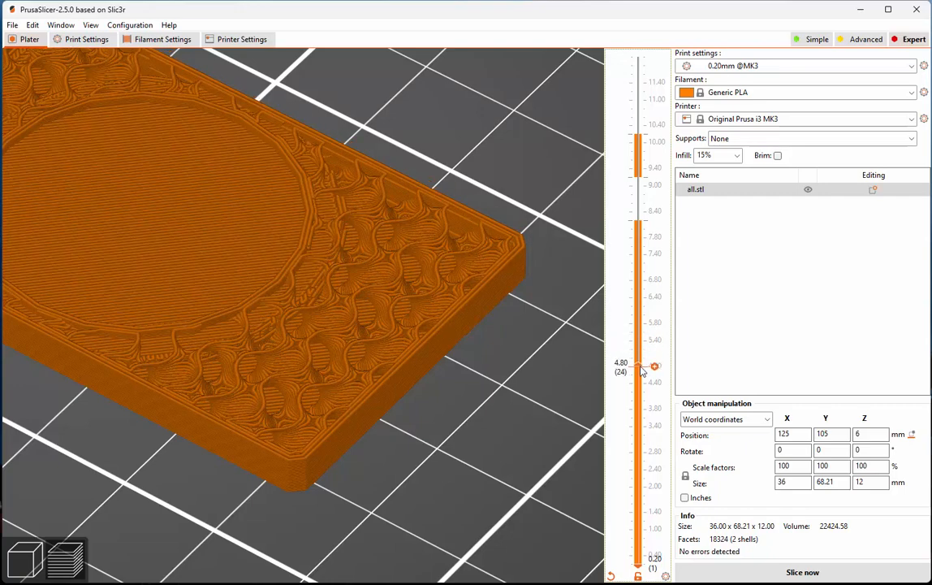
{"action": "middle_click_drag", "start_coordinate": [184, 233], "coordinate": [286, 377]}
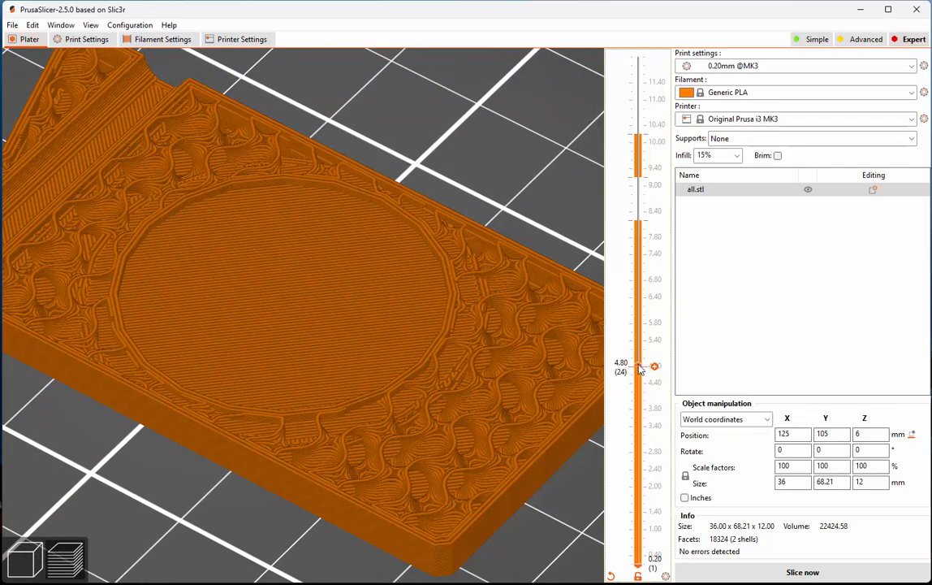
{"action": "left_click_drag", "start_coordinate": [639, 370], "coordinate": [636, 355]}
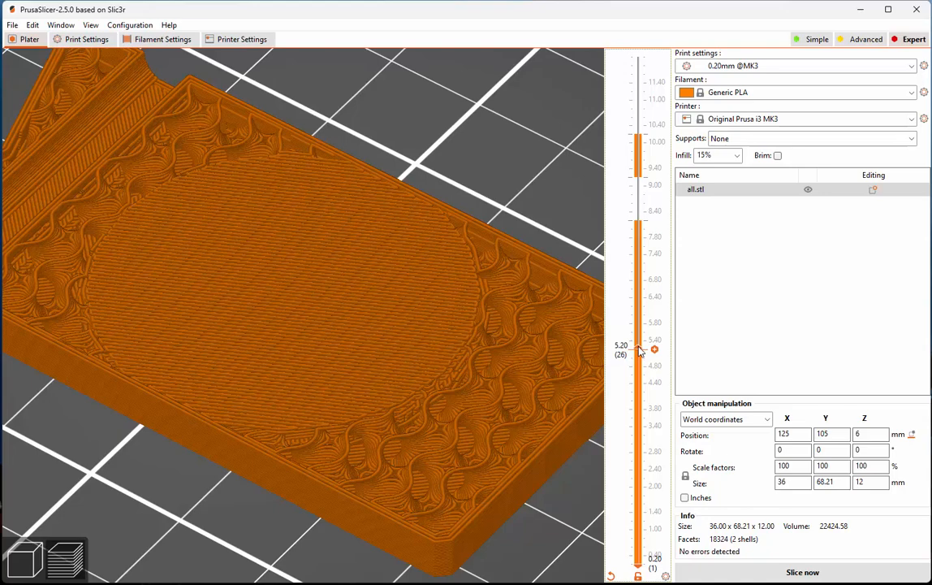
{"action": "left_click_drag", "start_coordinate": [639, 350], "coordinate": [641, 360]}
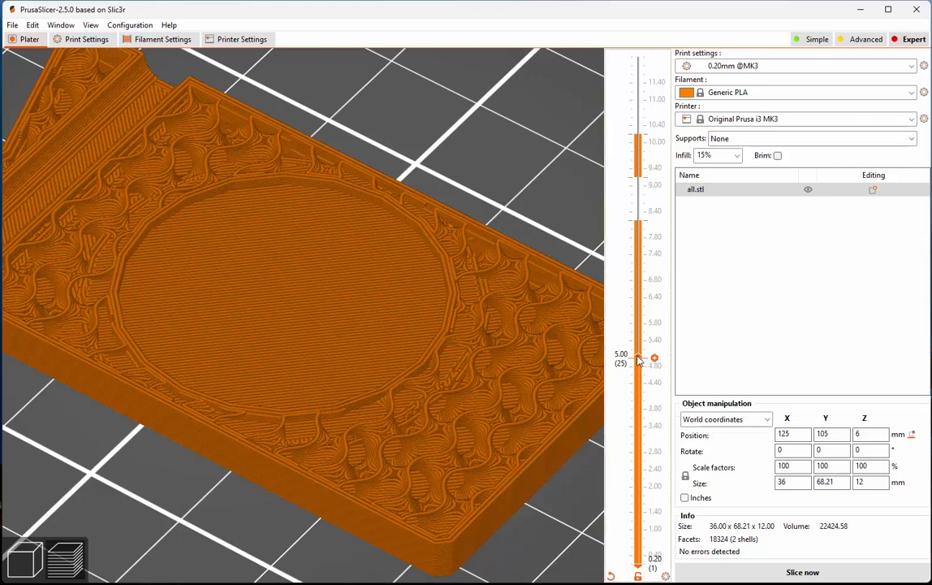
{"action": "scroll", "coordinate": [639, 360], "scroll_direction": "up", "scroll_amount": 1}
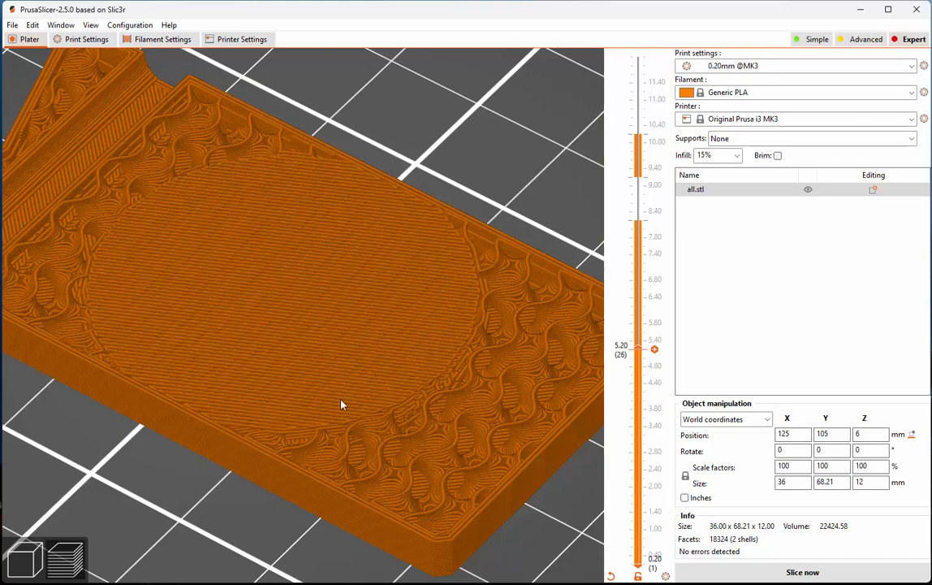
{"action": "right_click", "coordinate": [655, 350]}
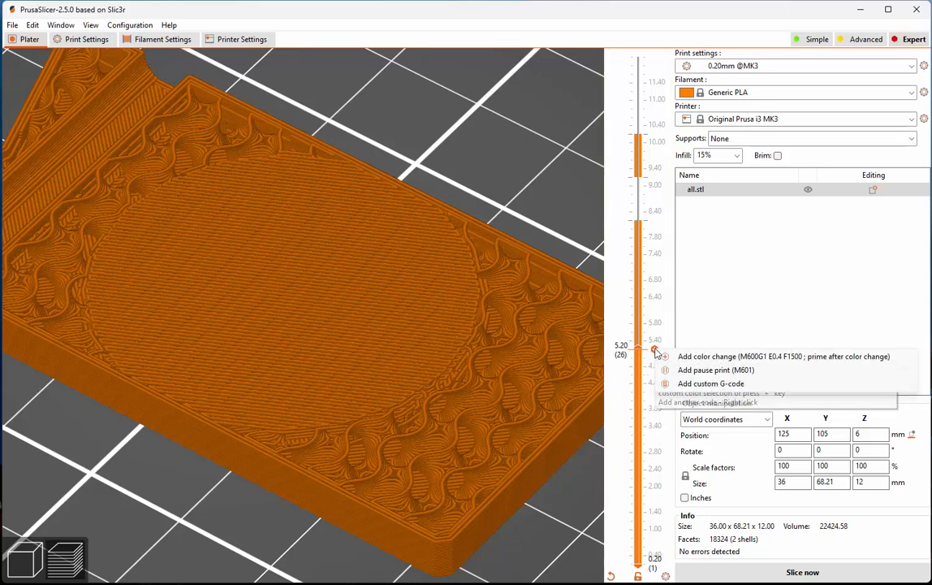
{"action": "left_click", "coordinate": [705, 371]}
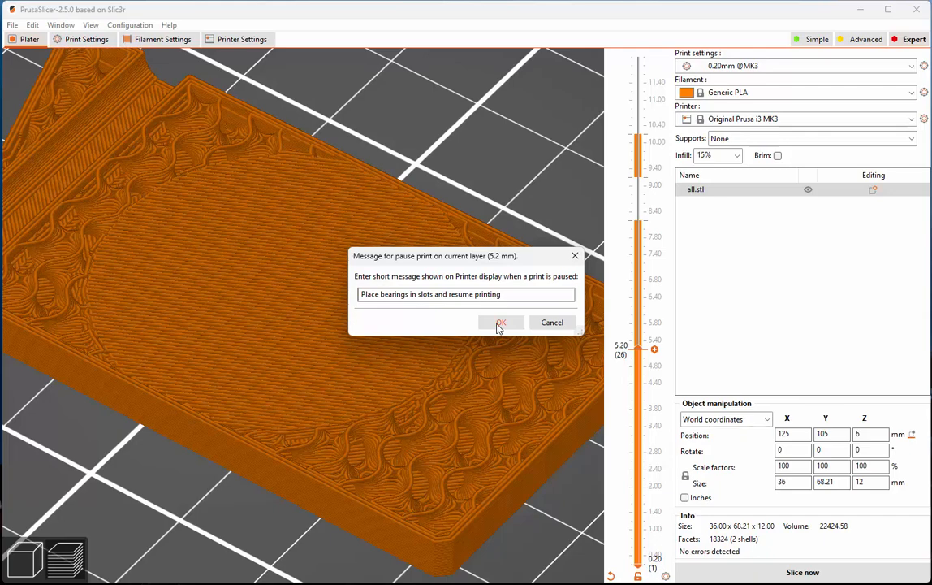
{"action": "left_click", "coordinate": [499, 323]}
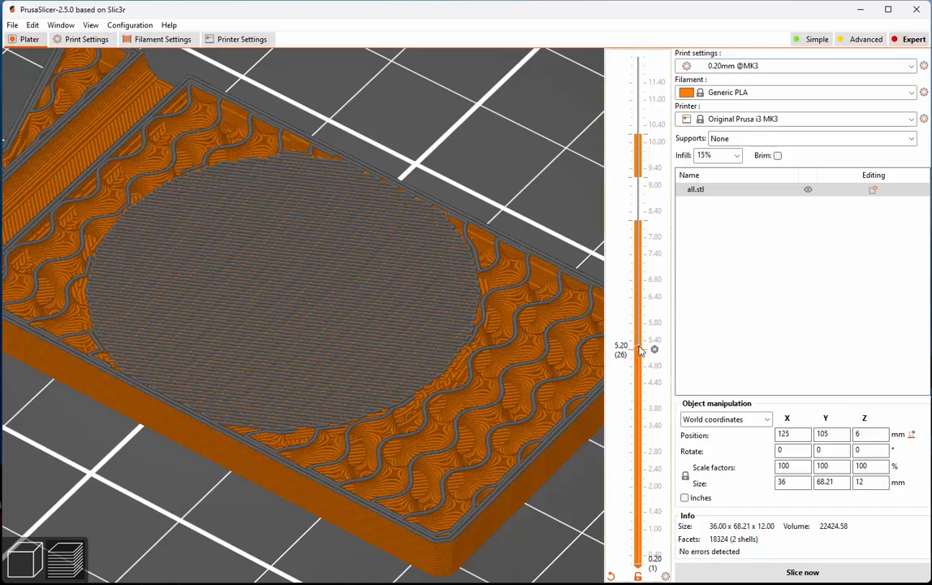
Slice the model again with all layers shown and export the G-code to the Desktop as all_0.2mm_PLA_MK3_1h9m.gcode.
{"action": "left_click_drag", "start_coordinate": [640, 351], "coordinate": [654, 57]}
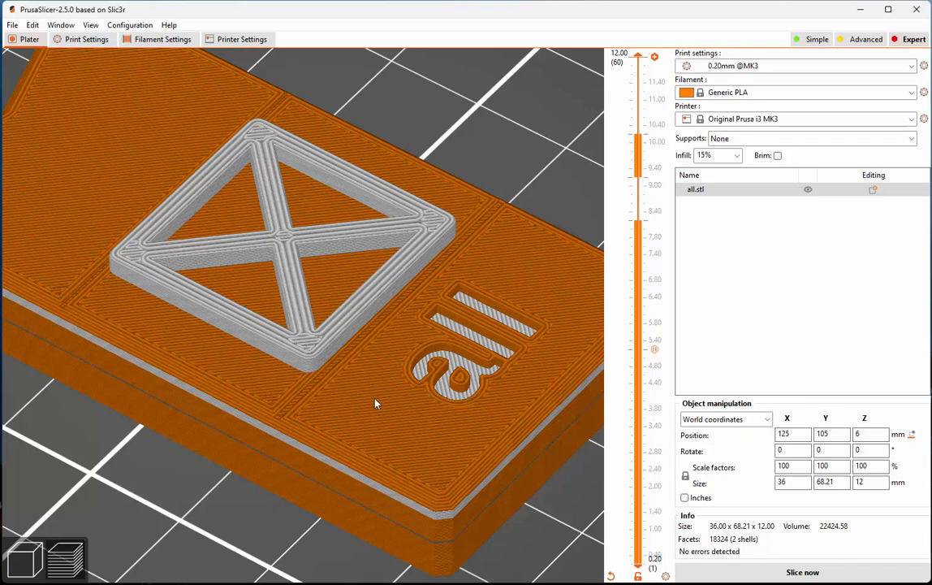
{"action": "scroll", "coordinate": [375, 403], "scroll_direction": "down", "scroll_amount": 3}
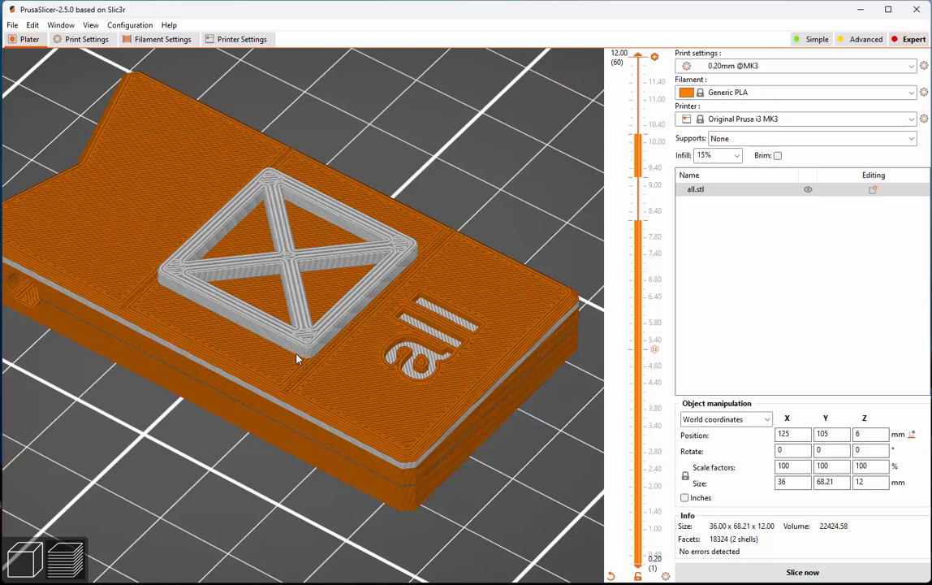
{"action": "left_click", "coordinate": [745, 573]}
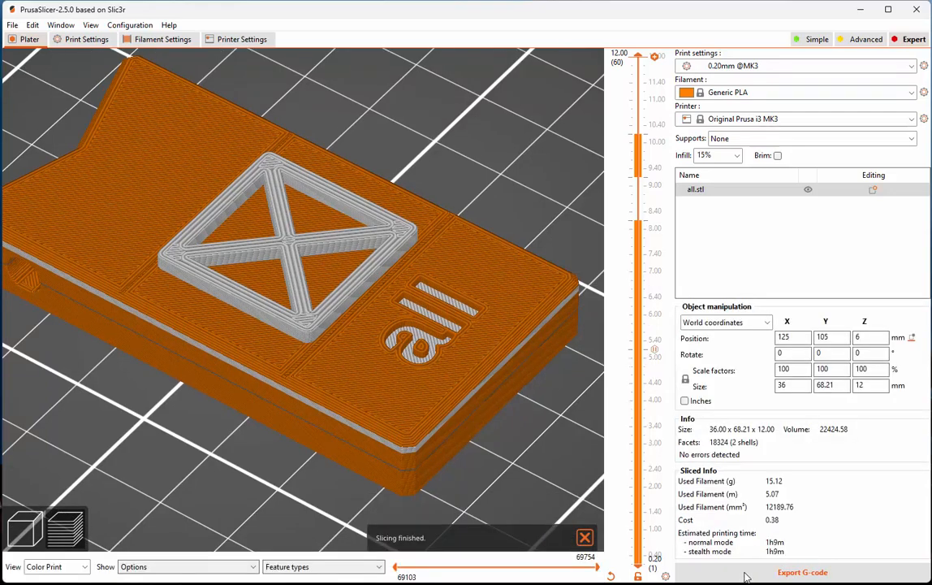
{"action": "left_click", "coordinate": [746, 572]}
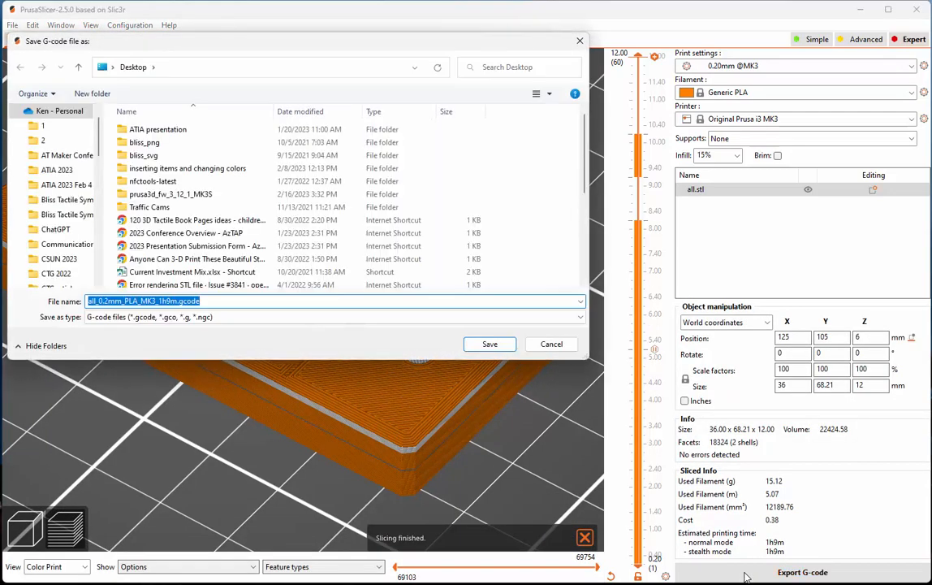
{"action": "left_click", "coordinate": [491, 345]}
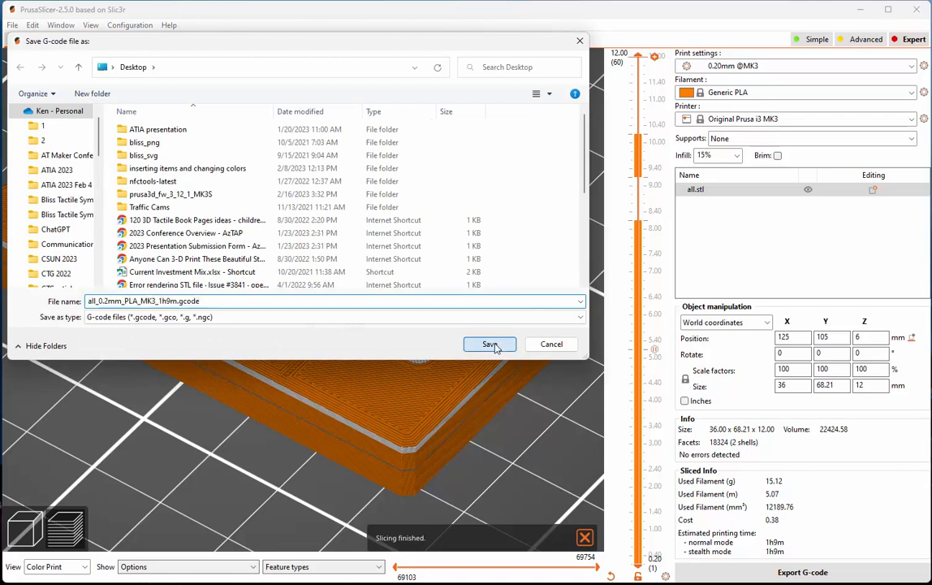